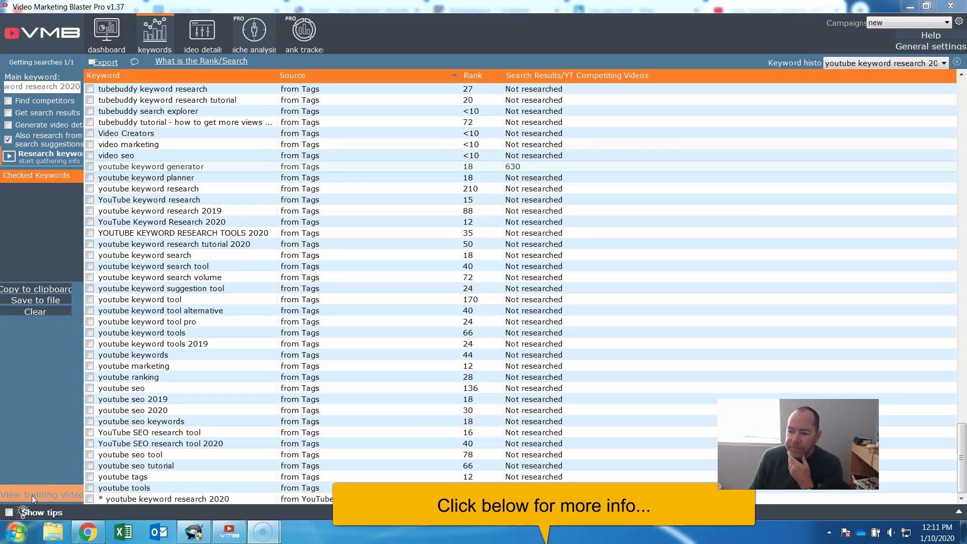
{"action": "left_click", "coordinate": [17, 308]}
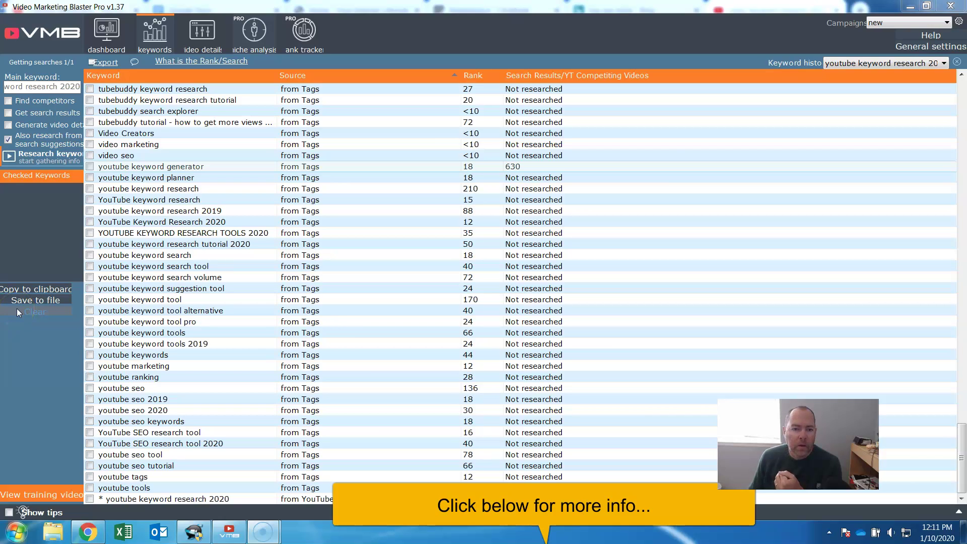
{"action": "left_click", "coordinate": [15, 308]}
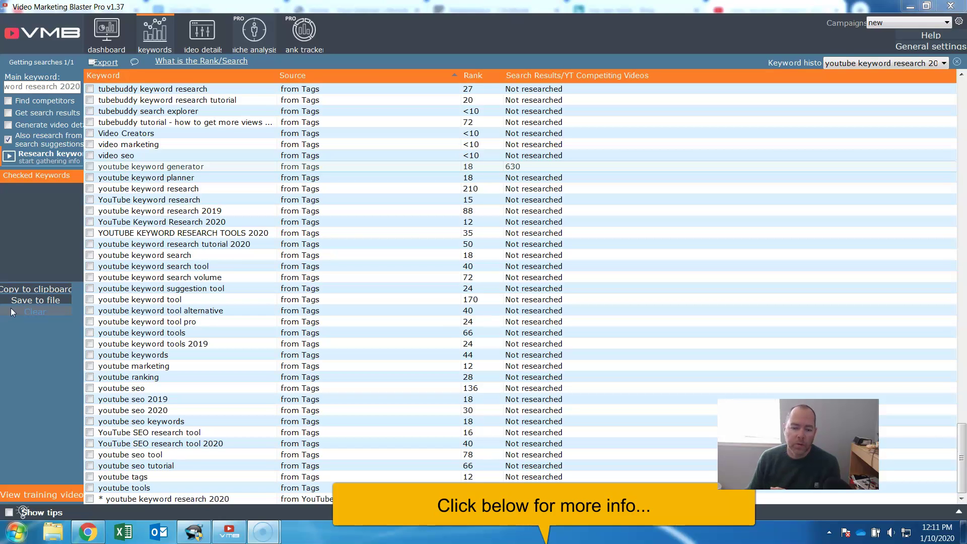
Switch to Chrome and examine YouTube's search suggestions and results for "video keyword research 2020".
{"action": "left_click", "coordinate": [87, 532]}
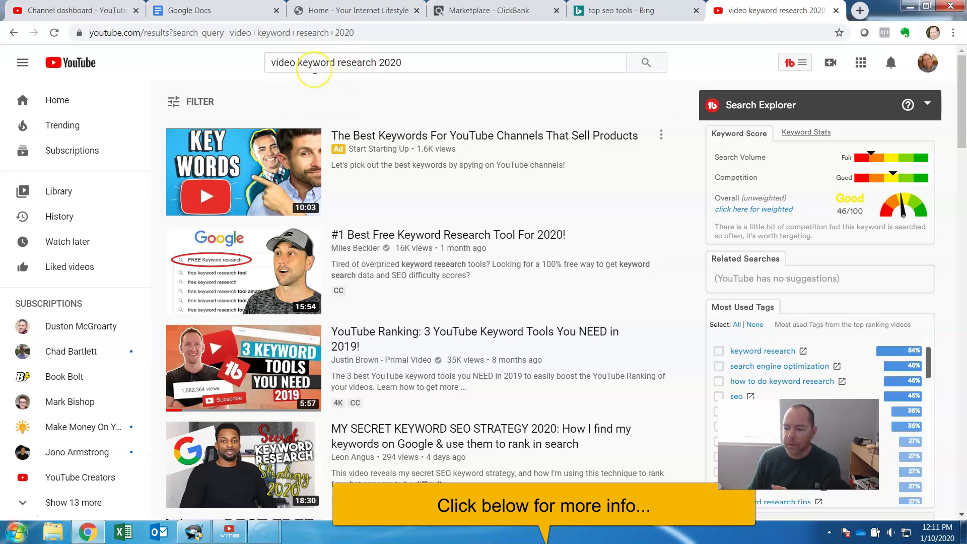
{"action": "left_click", "coordinate": [425, 60]}
{"action": "left_click", "coordinate": [525, 78]}
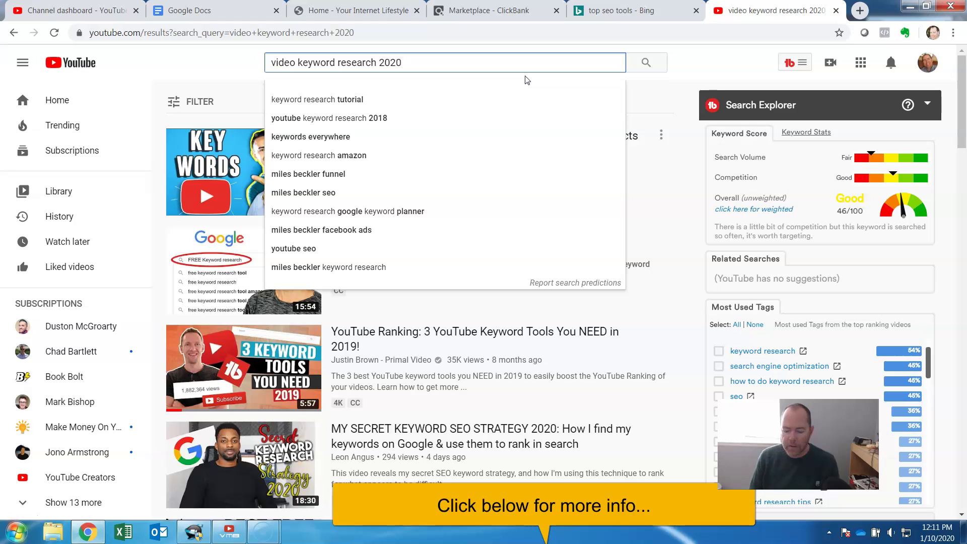
{"action": "left_click", "coordinate": [383, 99]}
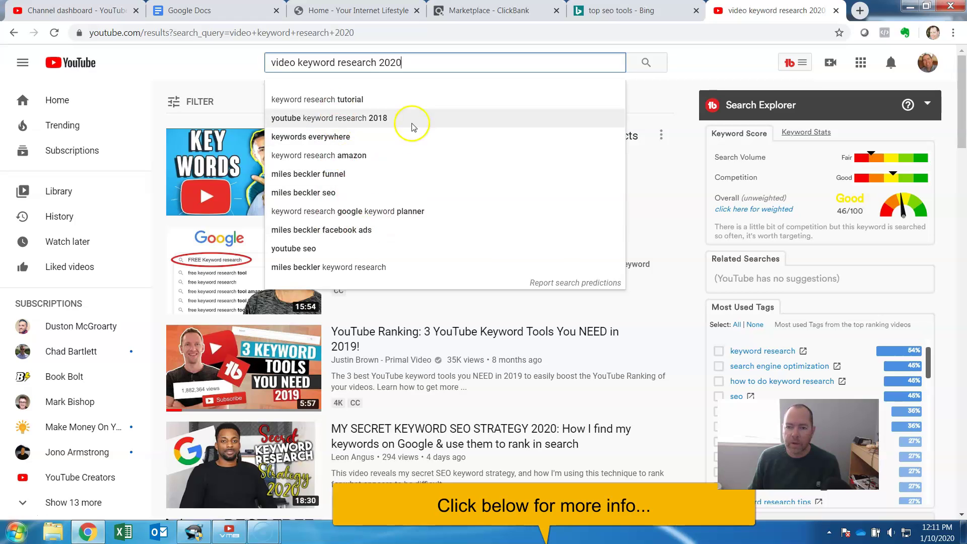
{"action": "type", "text": "a"}
{"action": "key", "text": "BackSpace"}
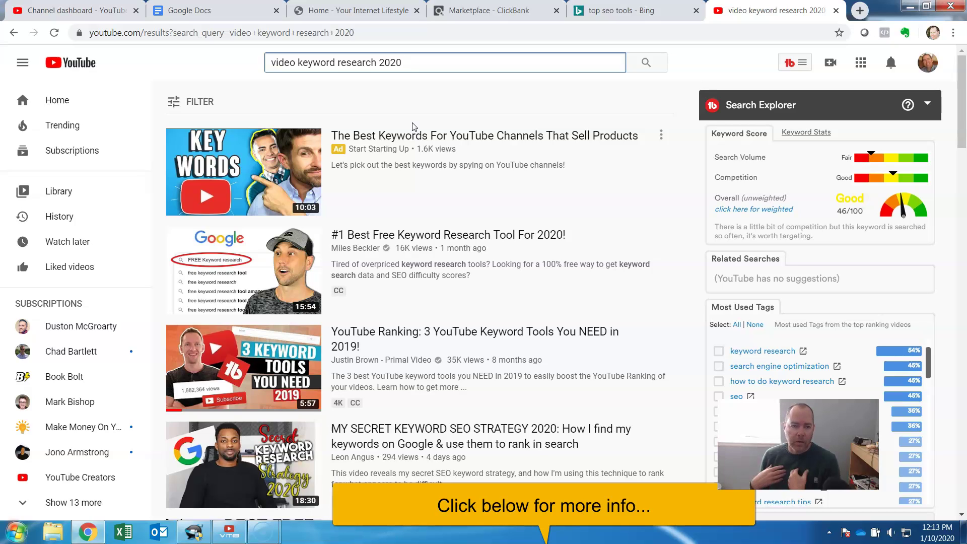
{"action": "left_click", "coordinate": [479, 164]}
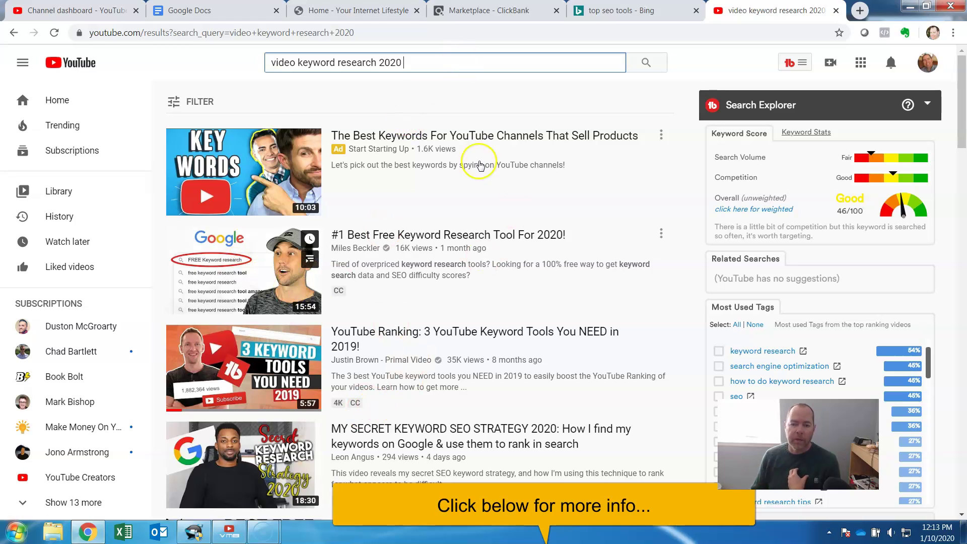
{"action": "left_click", "coordinate": [471, 210]}
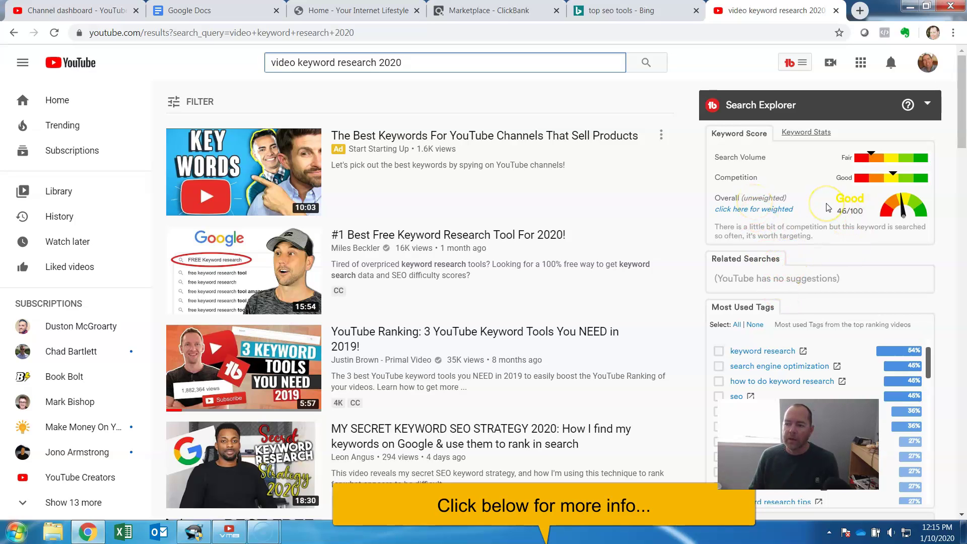
Open the weighted score of "video keyword research 2020" in TubeBuddy's Keyword Explorer and save the keyword as a video topic.
{"action": "left_click", "coordinate": [786, 211]}
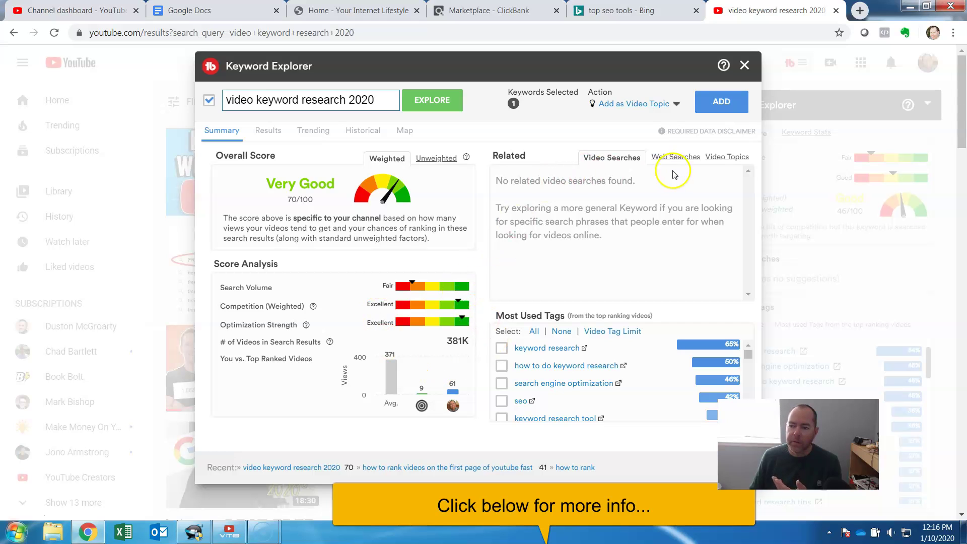
{"action": "left_click", "coordinate": [675, 104]}
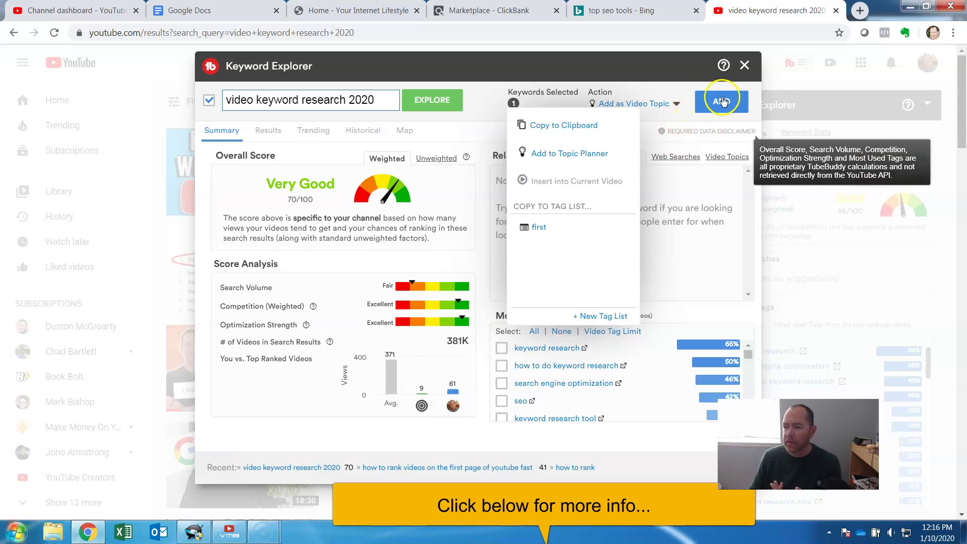
{"action": "left_click", "coordinate": [721, 102]}
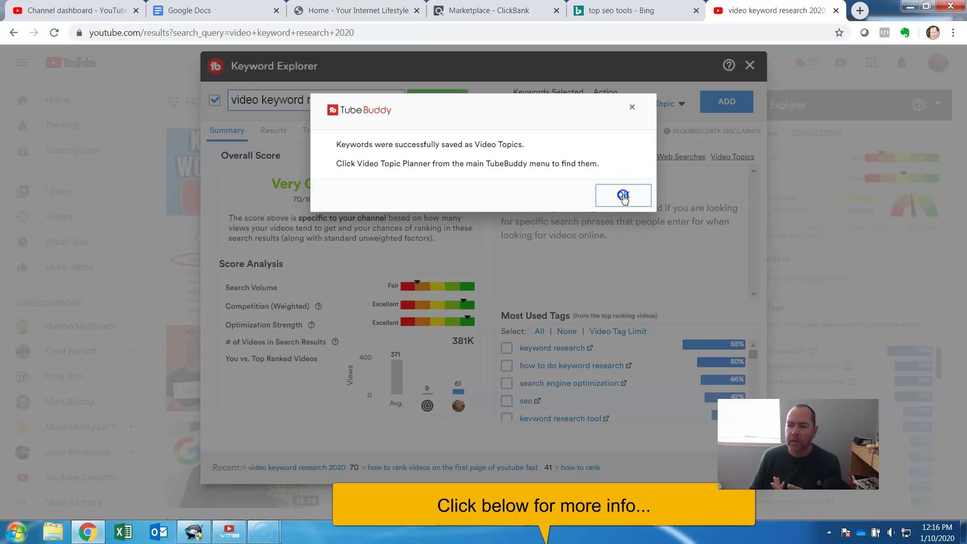
{"action": "left_click", "coordinate": [623, 195]}
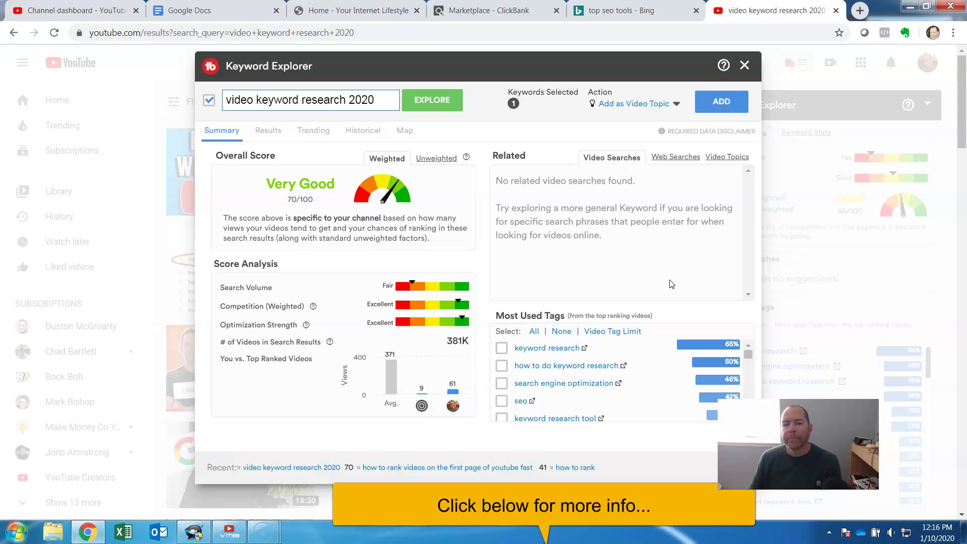
Review the search results, trending queries and historical data for "video keyword research 2020", ending on the summary.
{"action": "left_click", "coordinate": [267, 132]}
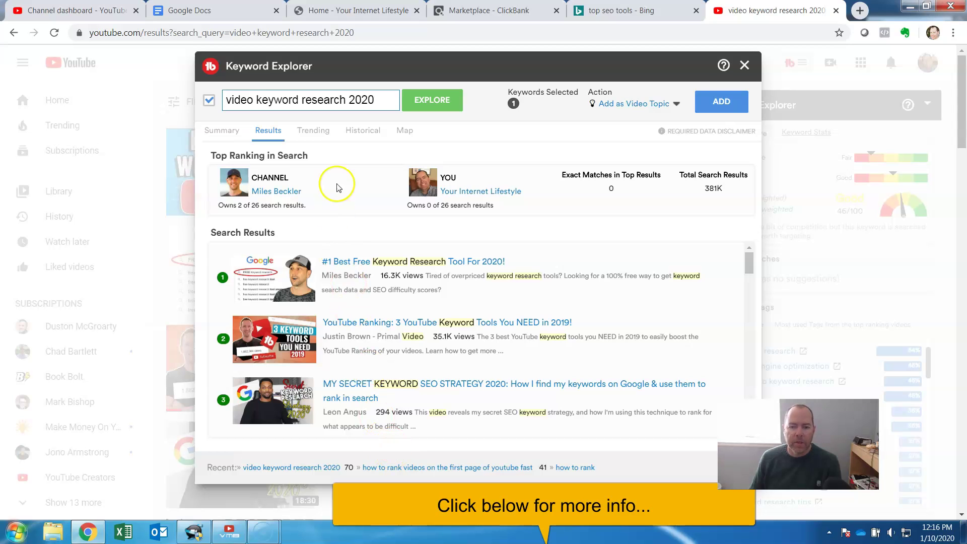
{"action": "left_click", "coordinate": [308, 129]}
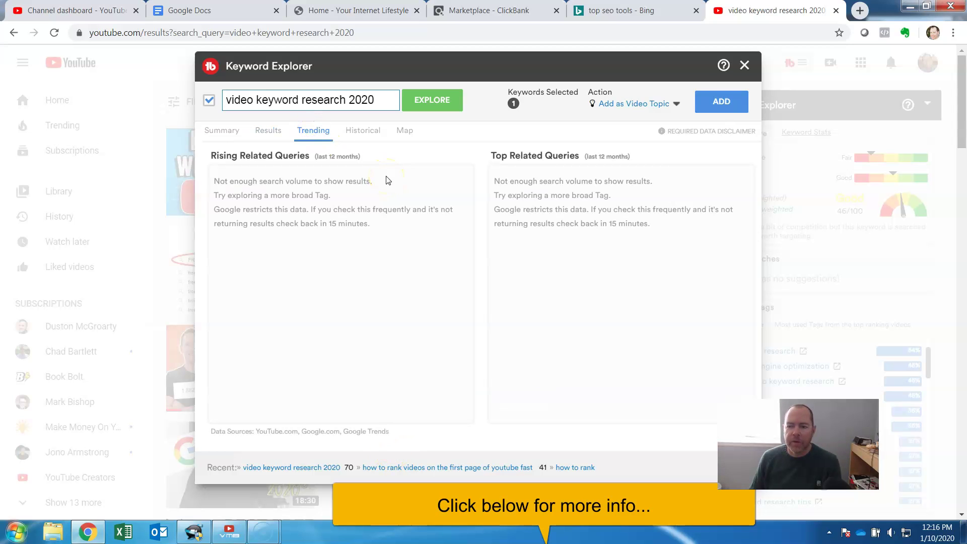
{"action": "left_click", "coordinate": [362, 128]}
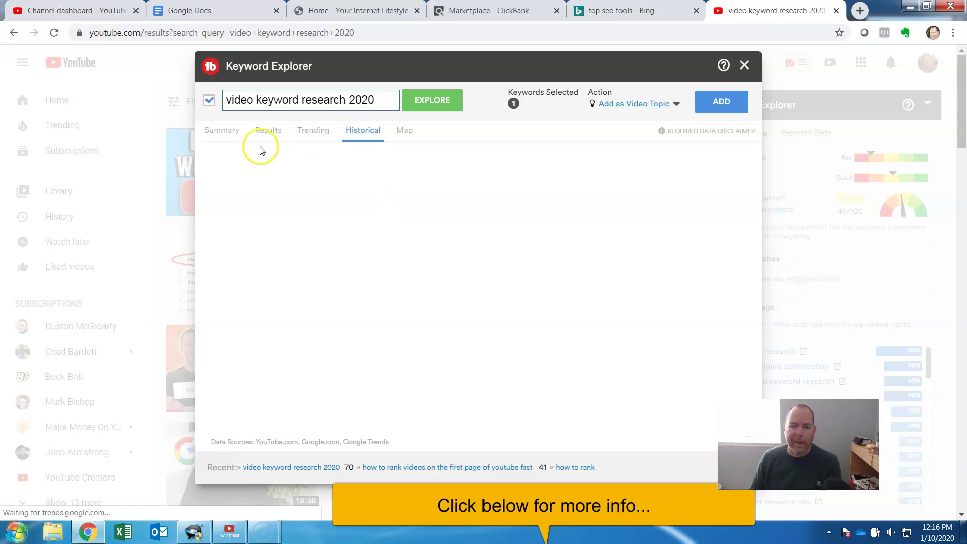
{"action": "left_click", "coordinate": [217, 132]}
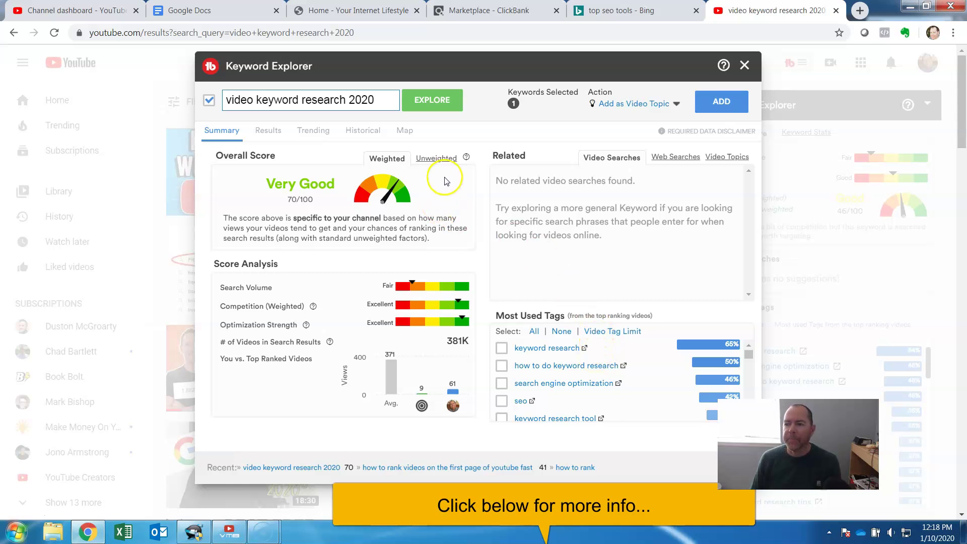
Switch to Video Marketing Blaster Pro and look through the researched keywords and their sources.
{"action": "left_click", "coordinate": [229, 531]}
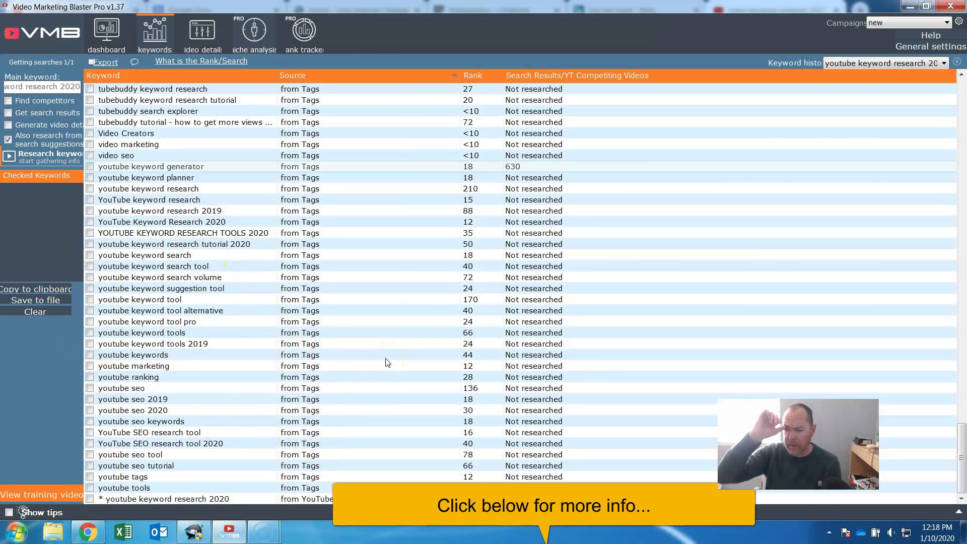
{"action": "scroll", "coordinate": [387, 363], "scroll_direction": "up", "scroll_amount": 1}
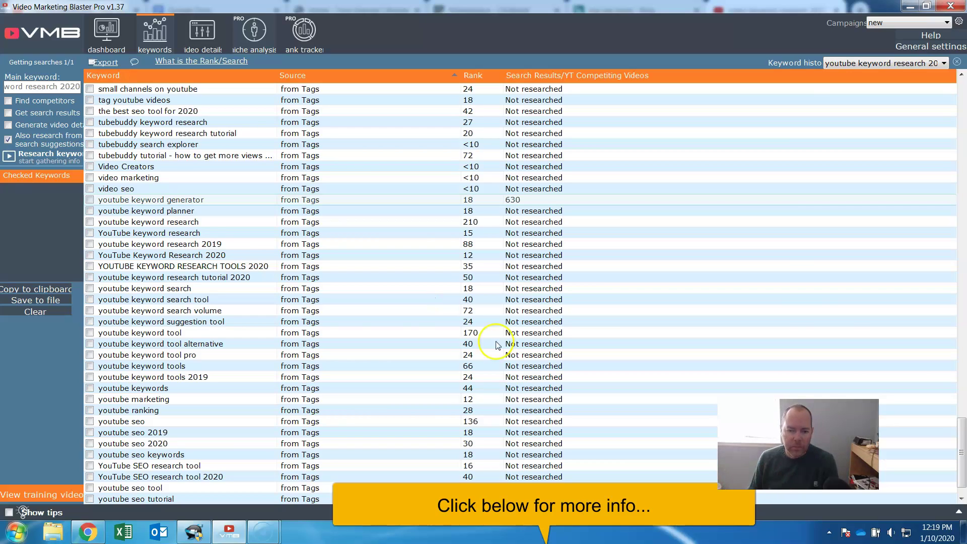
{"action": "scroll", "coordinate": [169, 303], "scroll_direction": "up", "scroll_amount": 20}
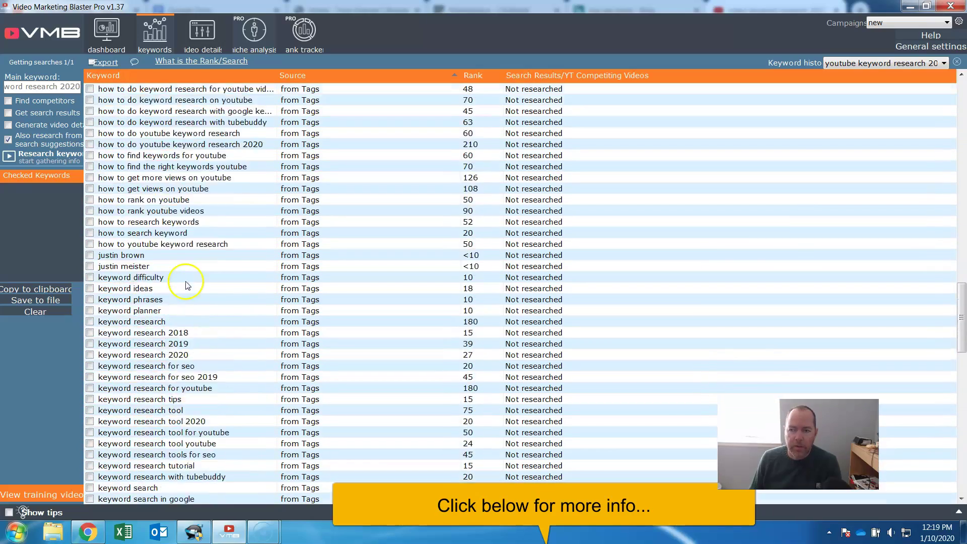
{"action": "scroll", "coordinate": [186, 285], "scroll_direction": "up", "scroll_amount": 5}
{"action": "left_click_drag", "start_coordinate": [960, 261], "coordinate": [962, 193]}
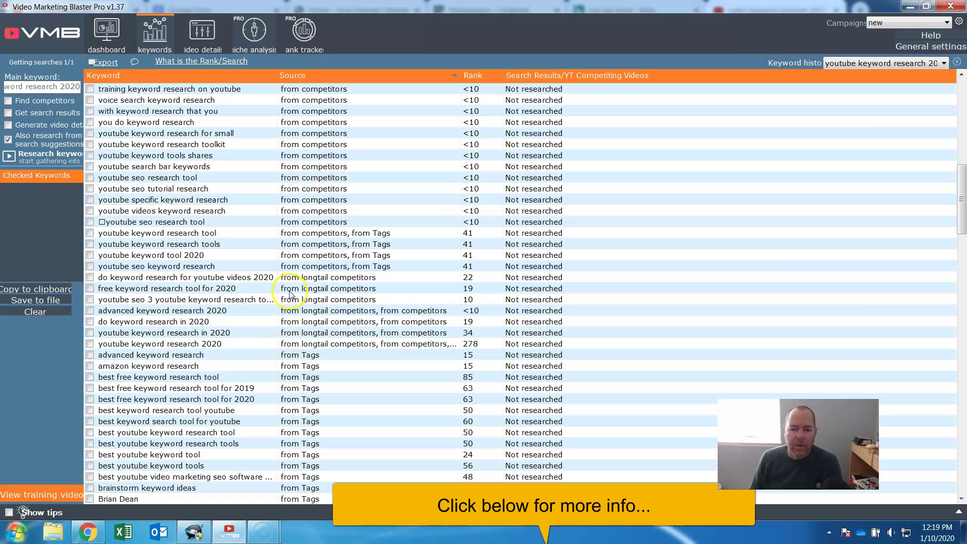
{"action": "left_click_drag", "start_coordinate": [961, 212], "coordinate": [961, 468]}
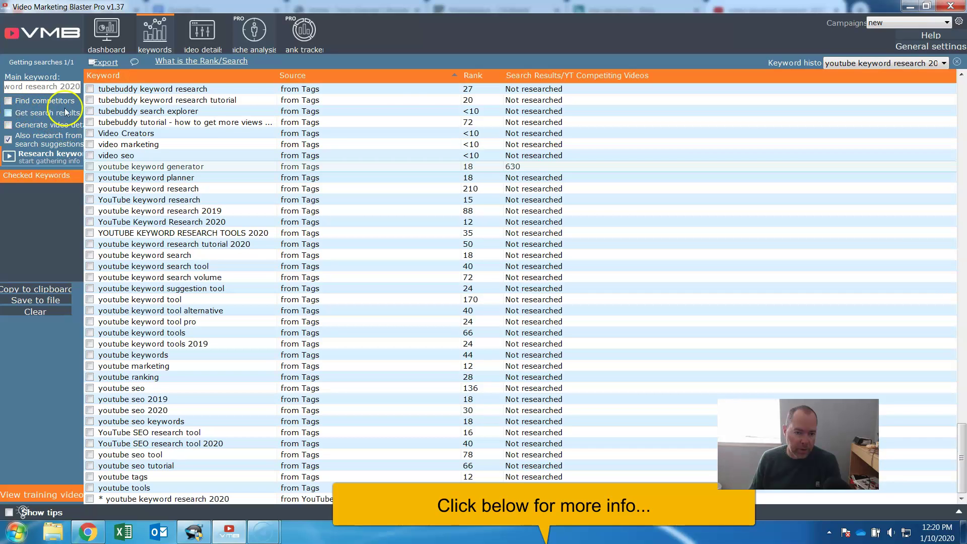
Sort the keyword list by rank in ascending order and look over it from the lowest to the highest ranks.
{"action": "left_click", "coordinate": [476, 76]}
{"action": "scroll", "coordinate": [502, 169], "scroll_direction": "up", "scroll_amount": 8}
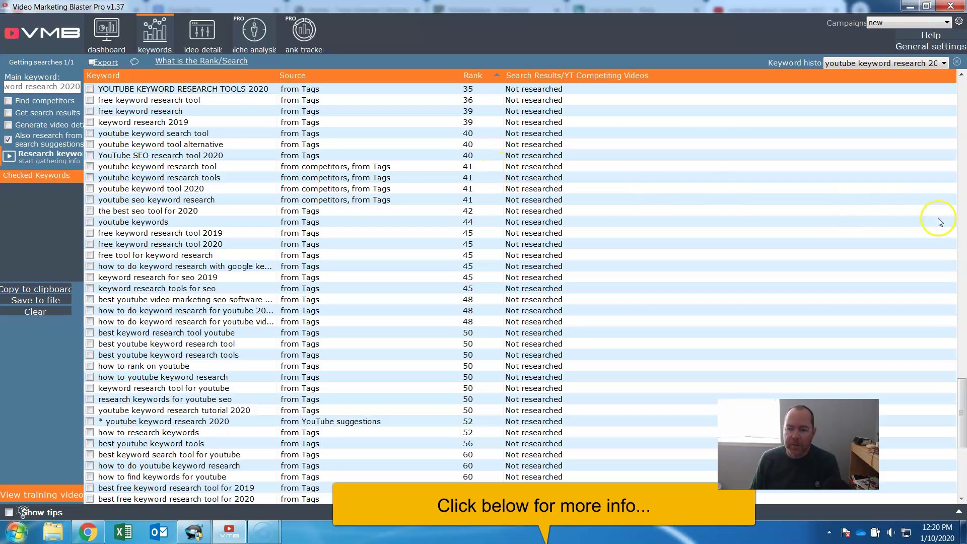
{"action": "left_click_drag", "start_coordinate": [960, 423], "coordinate": [961, 123]}
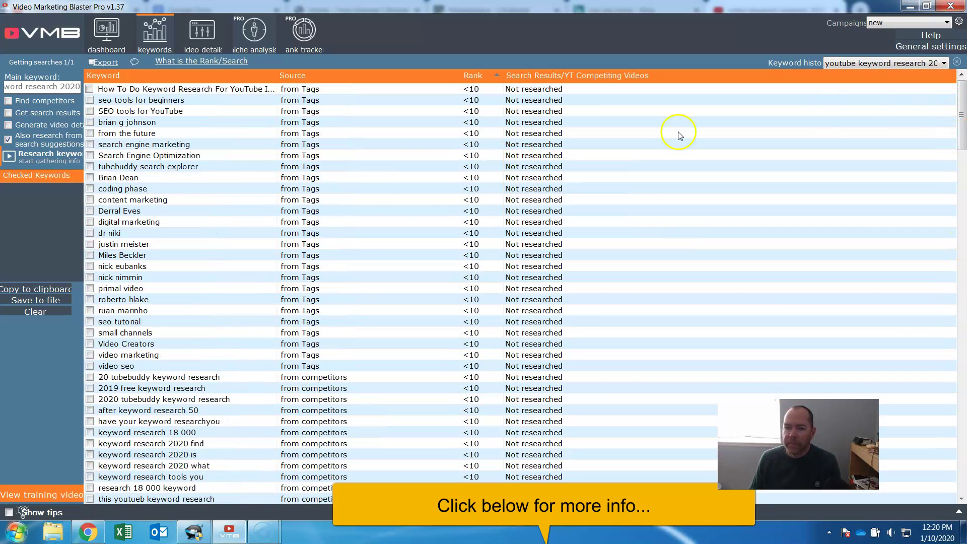
{"action": "left_click_drag", "start_coordinate": [961, 90], "coordinate": [960, 445]}
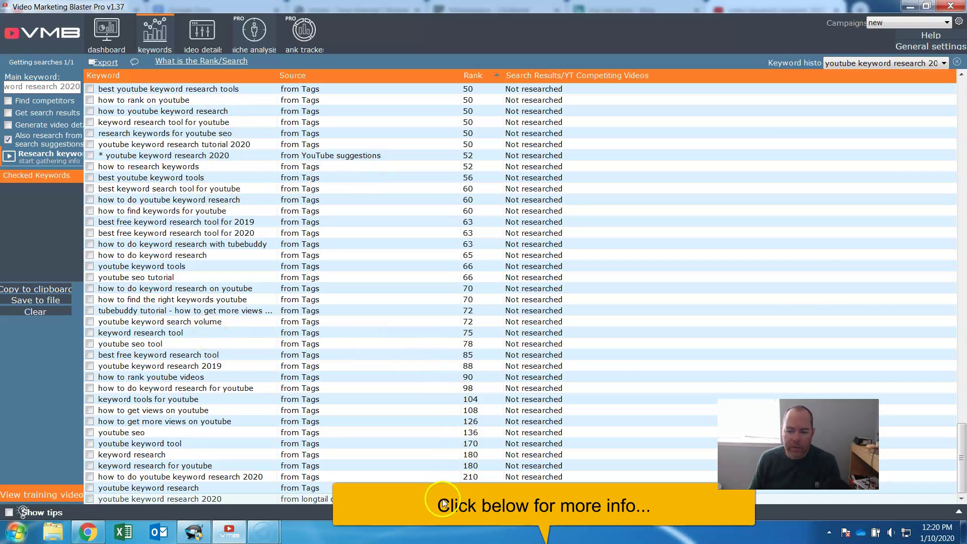
{"action": "right_click", "coordinate": [524, 497]}
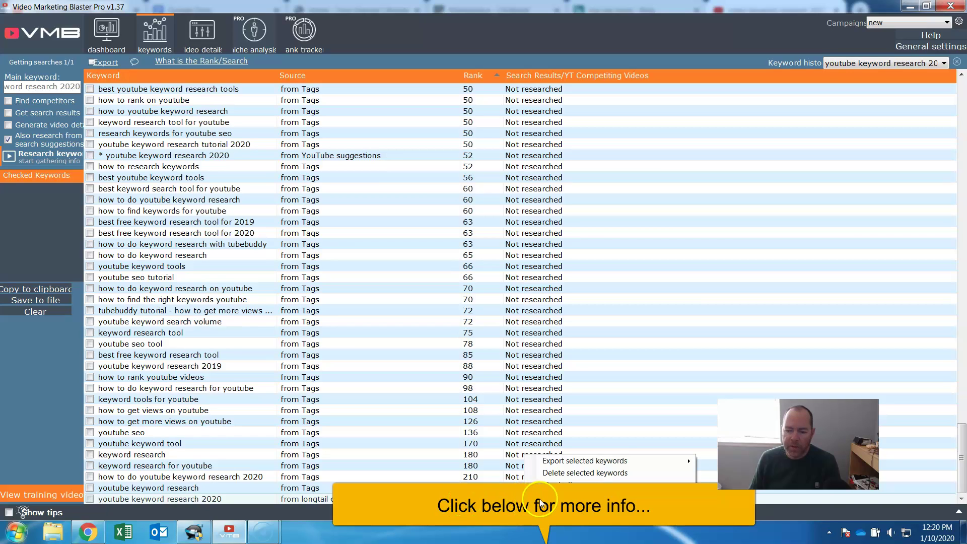
{"action": "left_click", "coordinate": [548, 508]}
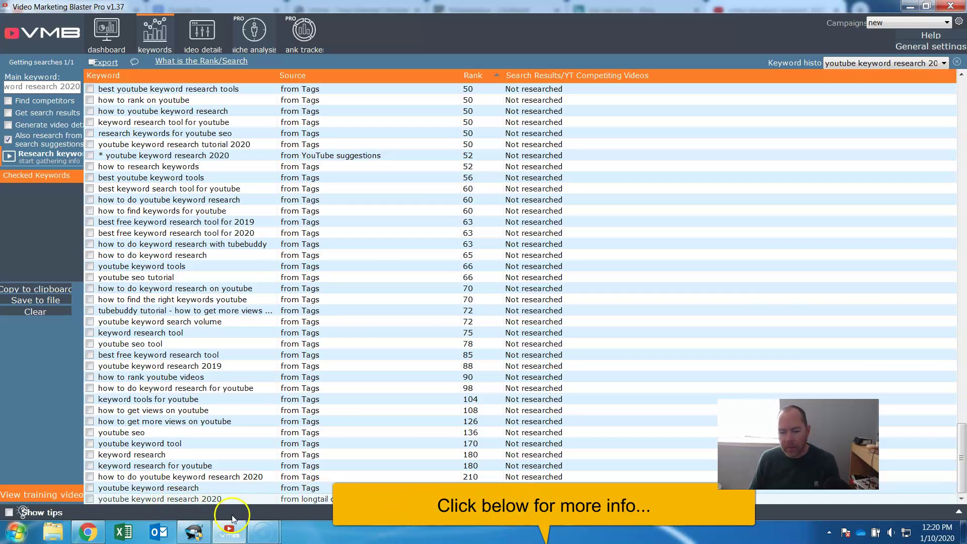
{"action": "right_click", "coordinate": [147, 488]}
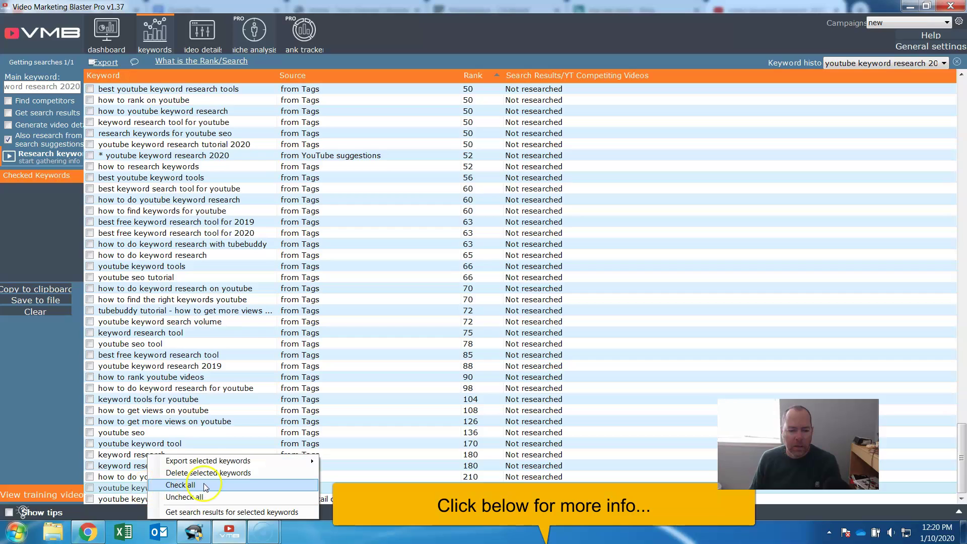
{"action": "key", "text": "Escape"}
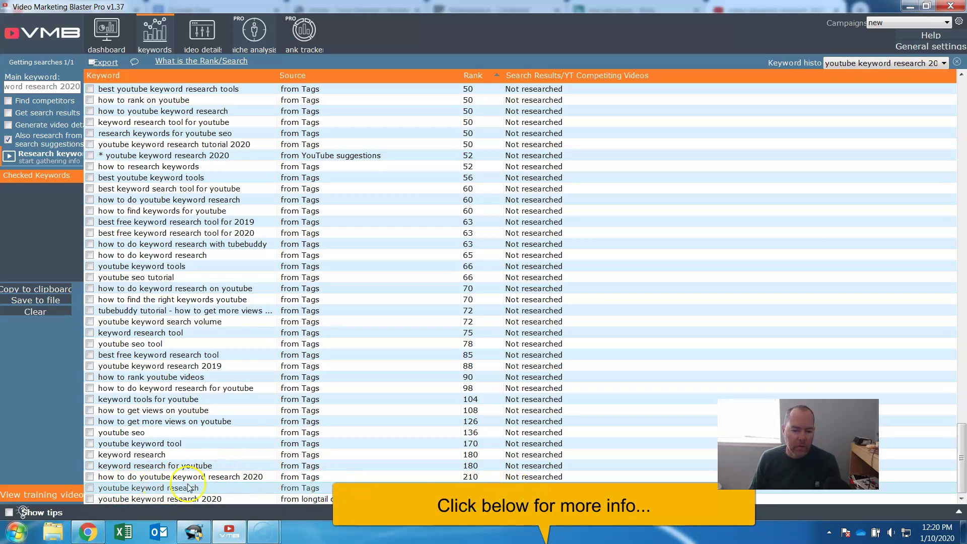
Get the search results for the keyword "how to do youtube keyword research 2020".
{"action": "right_click", "coordinate": [167, 477]}
{"action": "left_click", "coordinate": [225, 485]}
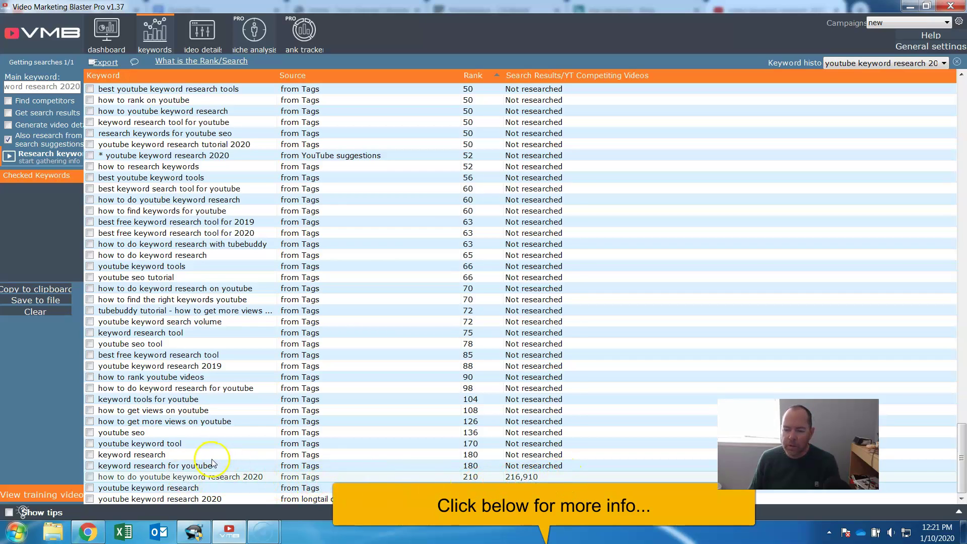
{"action": "left_click", "coordinate": [132, 430]}
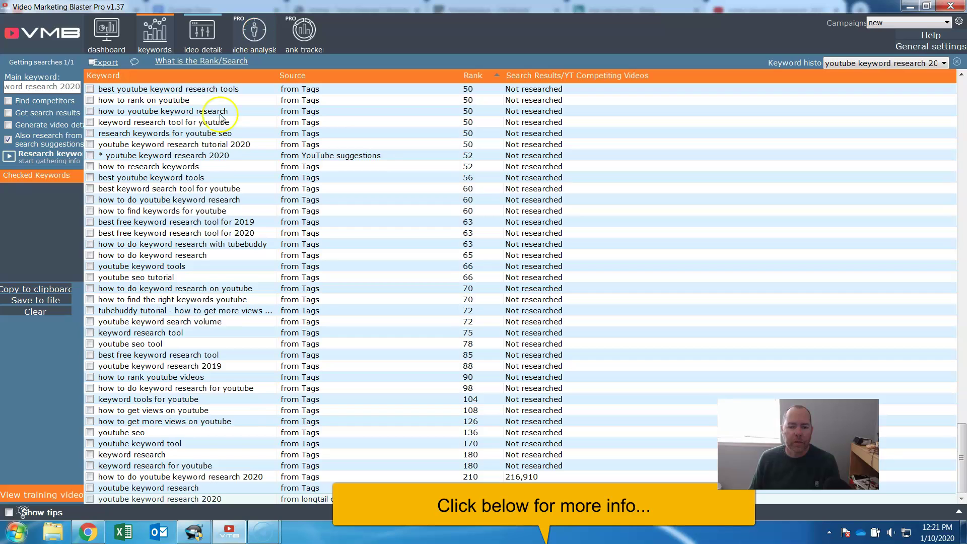
Gather the competition data for "youtube keyword research 2020" in the niche analysis, checking its scores in Chrome's Keyword Explorer meanwhile.
{"action": "left_click", "coordinate": [260, 37]}
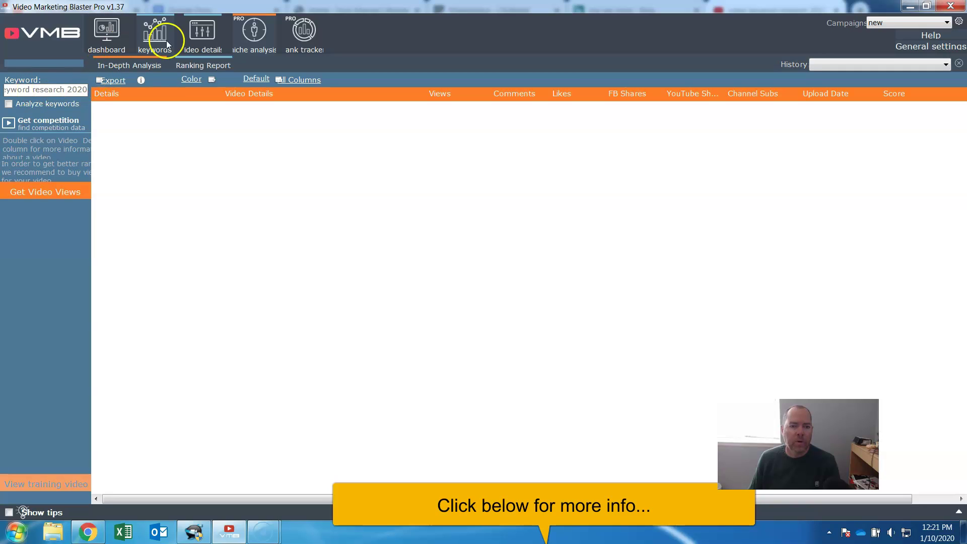
{"action": "left_click", "coordinate": [14, 128]}
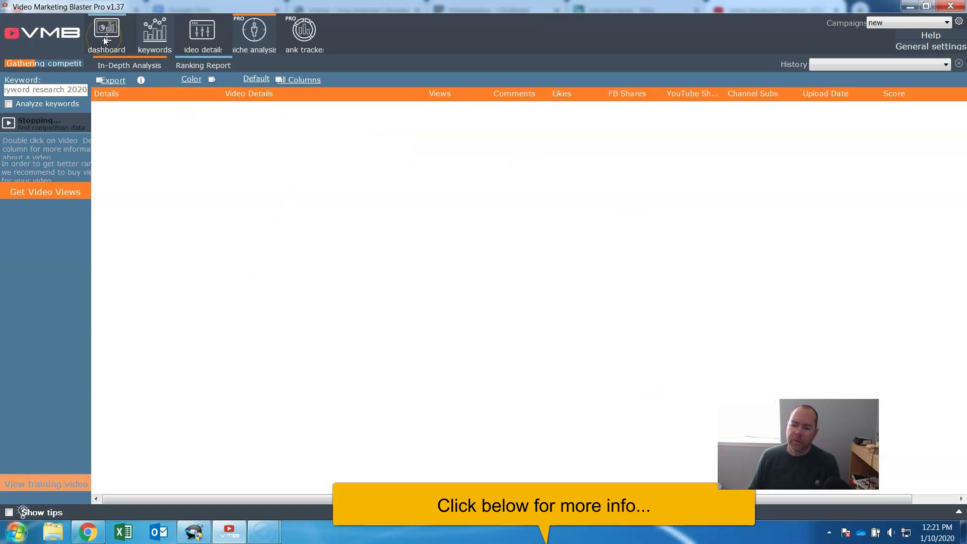
{"action": "left_click", "coordinate": [7, 48]}
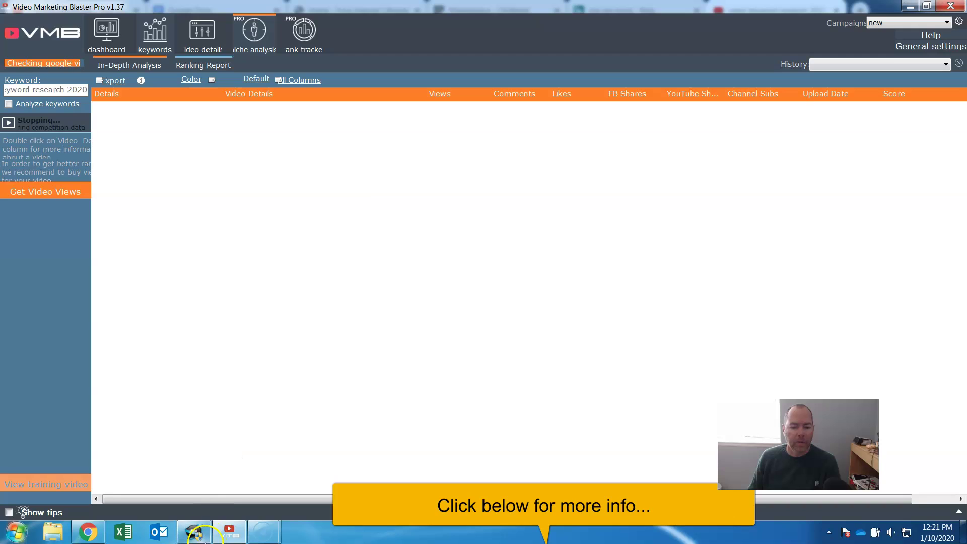
{"action": "left_click", "coordinate": [88, 531]}
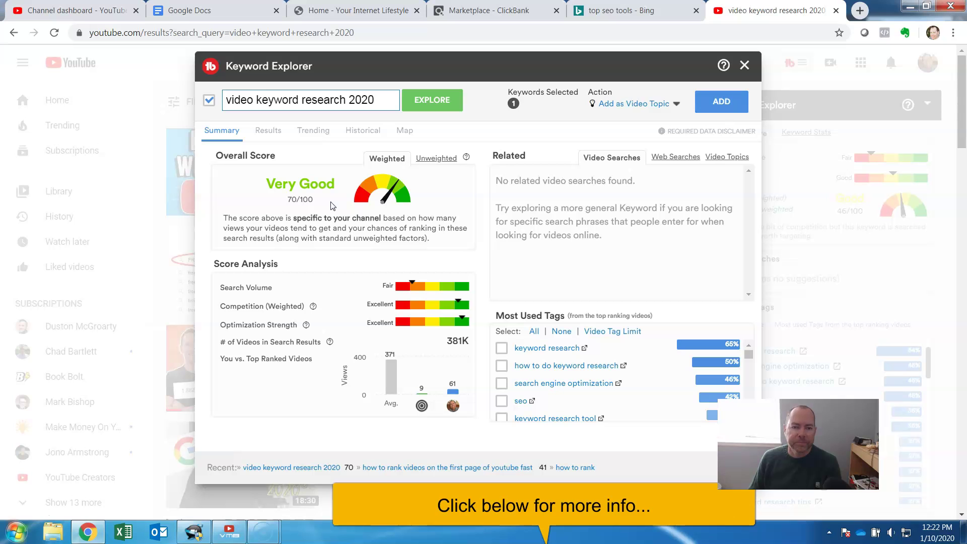
{"action": "left_click", "coordinate": [228, 531]}
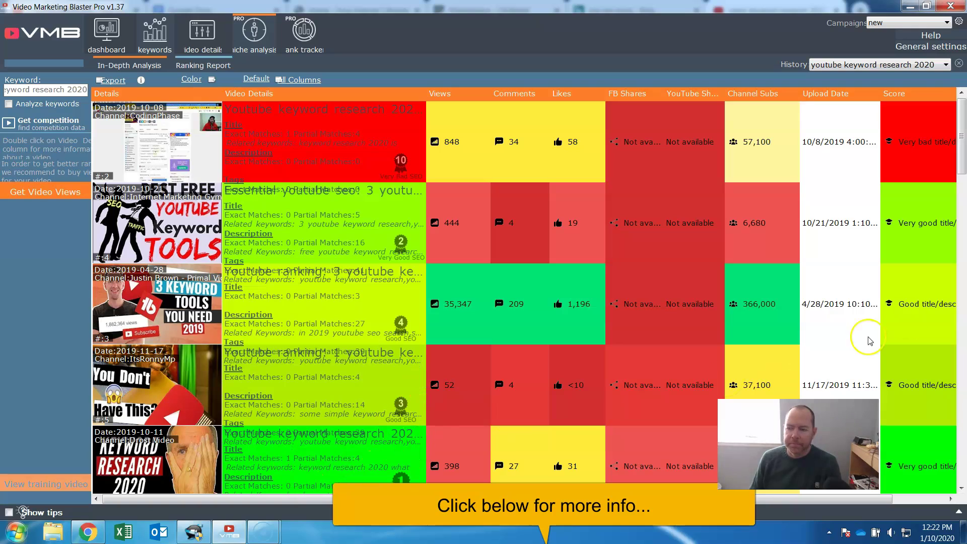
Look through the competing videos for "youtube keyword research 2020", comparing their SEO ratings, views, comments, likes, channel subscribers and upload dates.
{"action": "mouse_move", "coordinate": [960, 137]}
{"action": "left_mouse_down"}
{"action": "mouse_move", "coordinate": [960, 163]}
{"action": "mouse_move", "coordinate": [960, 155]}
{"action": "left_mouse_up"}
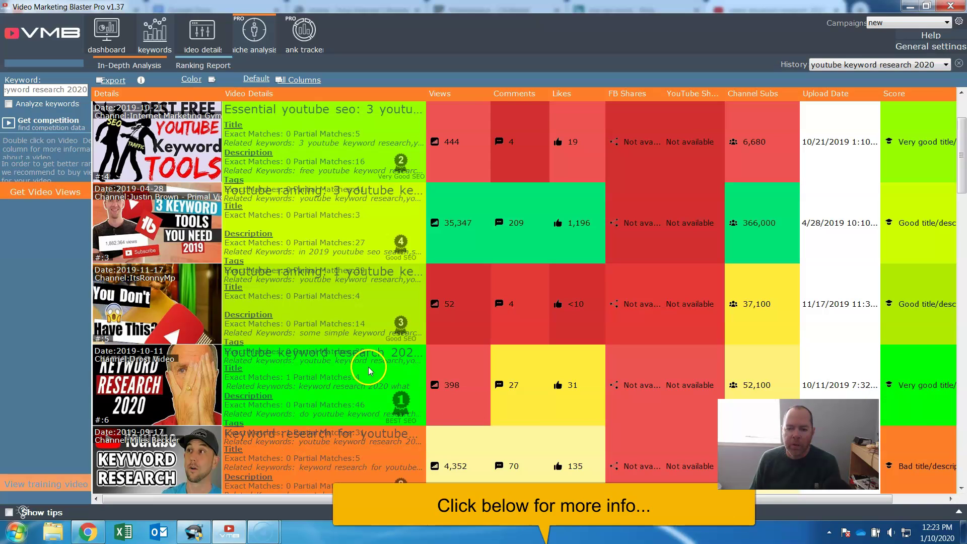
{"action": "left_click_drag", "start_coordinate": [961, 151], "coordinate": [961, 134]}
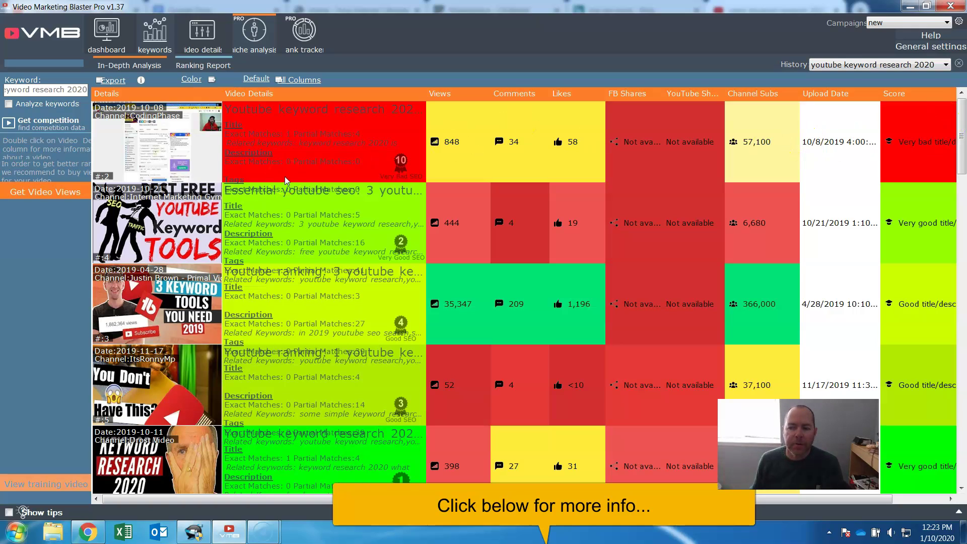
{"action": "left_click_drag", "start_coordinate": [433, 498], "coordinate": [411, 514]}
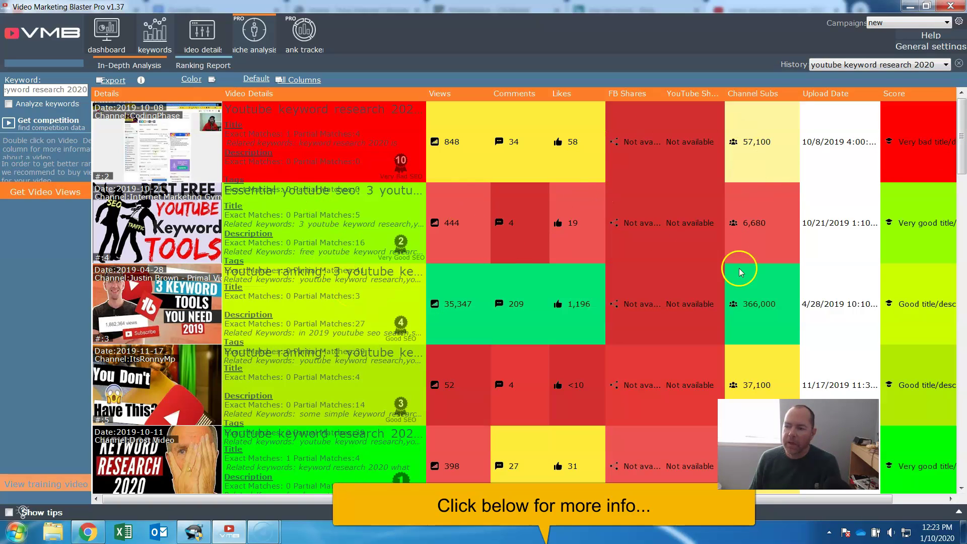
{"action": "mouse_move", "coordinate": [960, 137]}
{"action": "left_mouse_down"}
{"action": "mouse_move", "coordinate": [962, 452]}
{"action": "mouse_move", "coordinate": [961, 128]}
{"action": "left_mouse_up"}
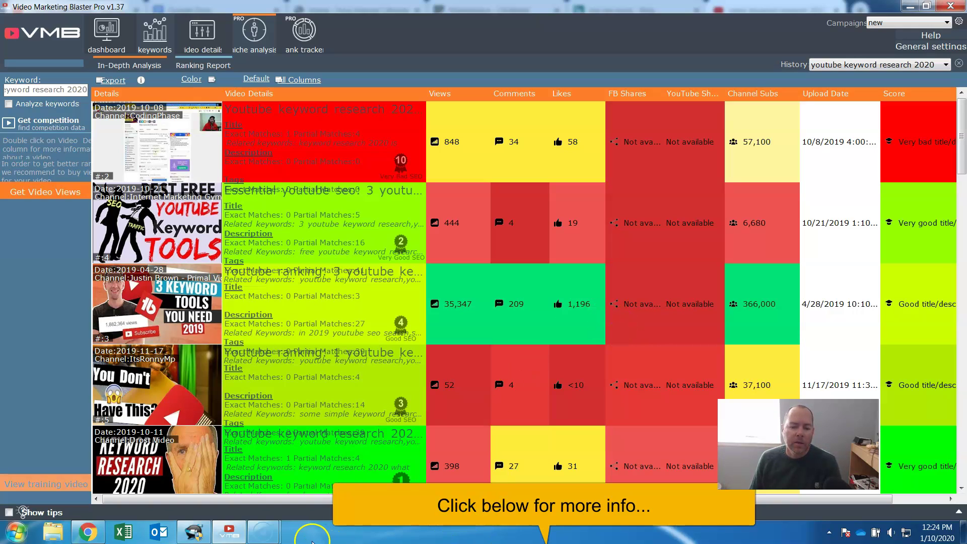
{"action": "mouse_move", "coordinate": [275, 531]}
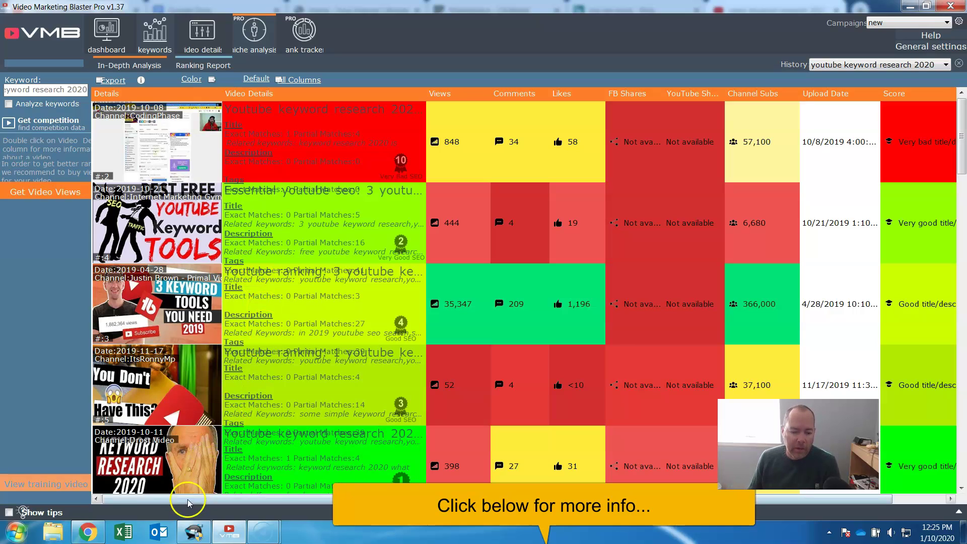
{"action": "mouse_move", "coordinate": [93, 530]}
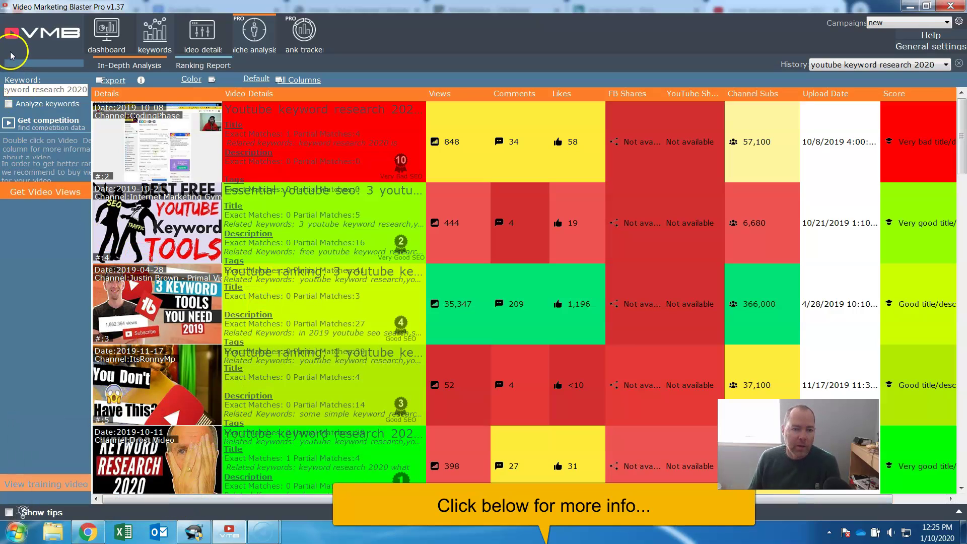
{"action": "left_click", "coordinate": [11, 86]}
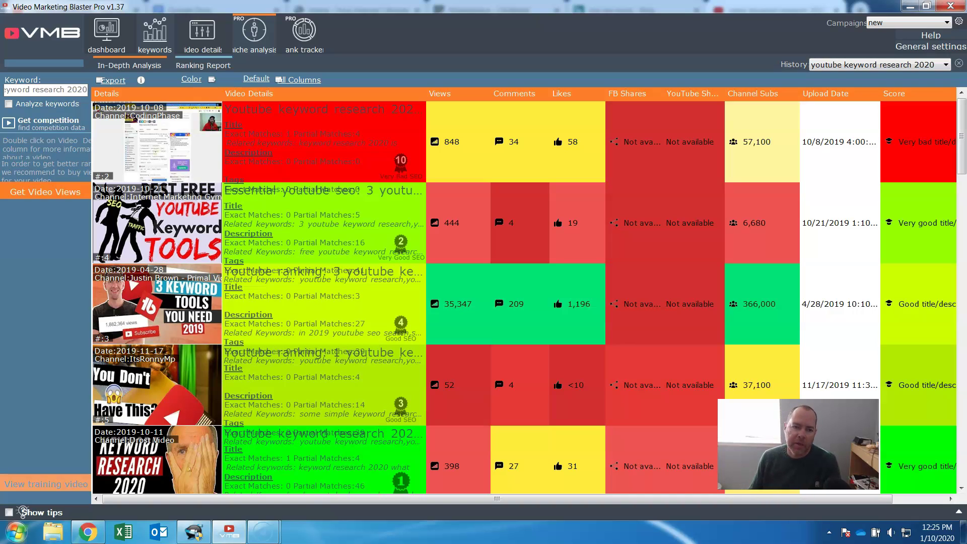
Review the ranks in the researched keyword list and compare them with the "video keyword research 2020" score in Chrome's Keyword Explorer.
{"action": "left_click", "coordinate": [151, 31]}
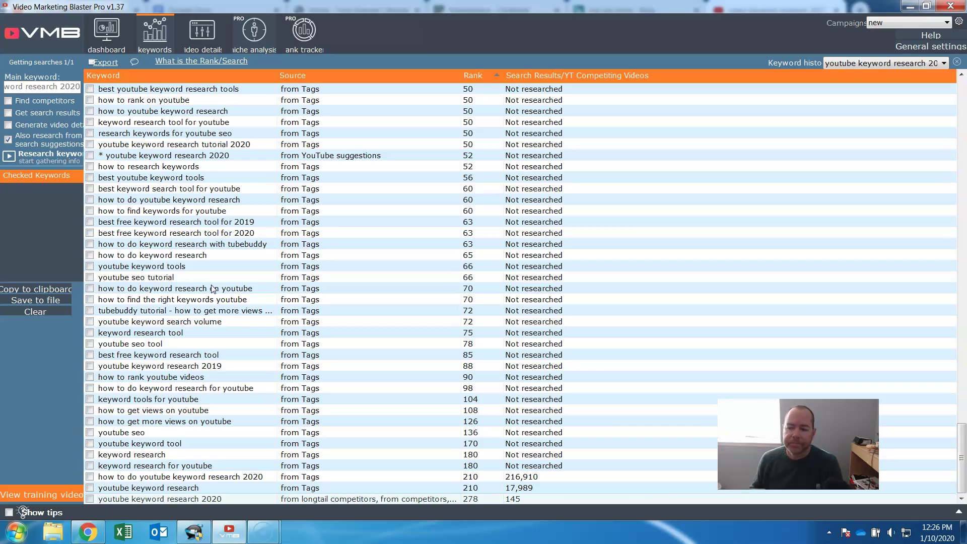
{"action": "left_click", "coordinate": [471, 292]}
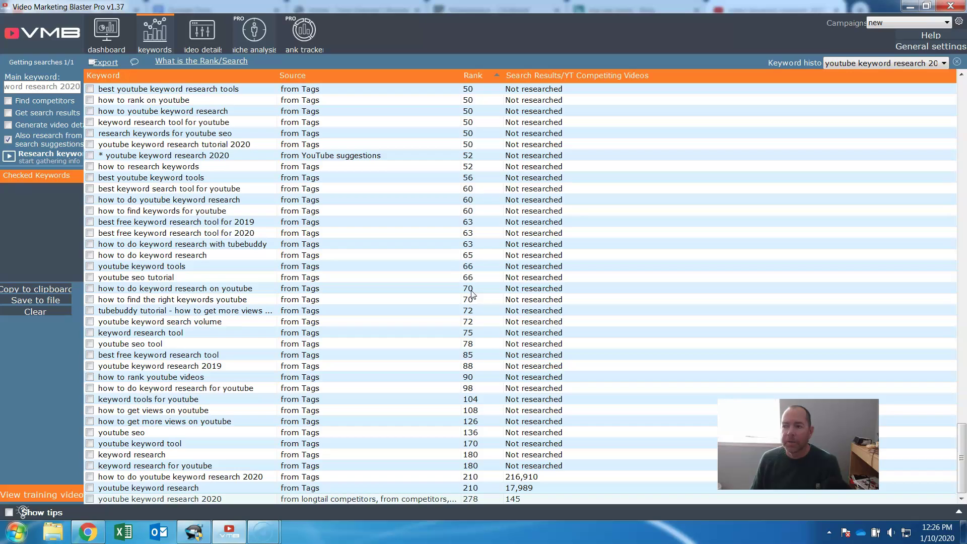
{"action": "left_click", "coordinate": [476, 294]}
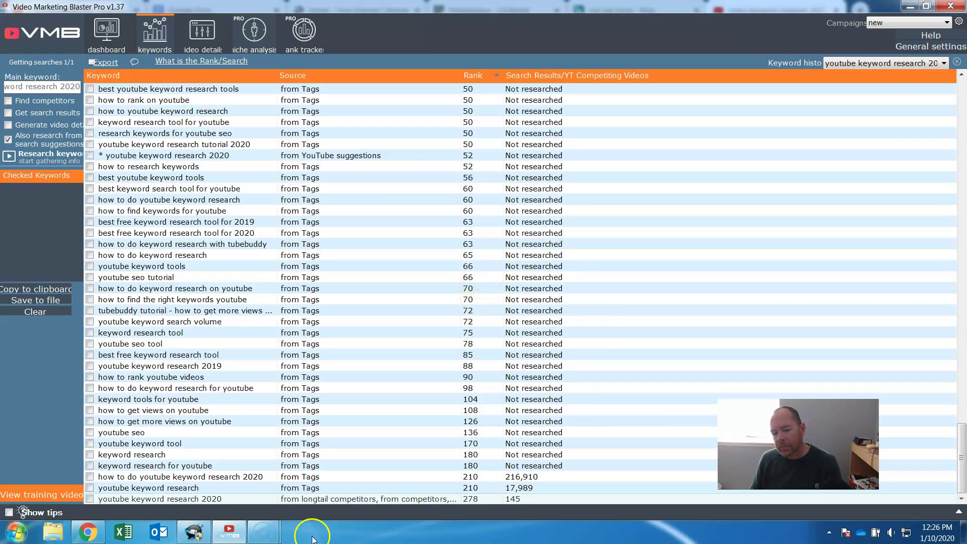
{"action": "left_click", "coordinate": [89, 531]}
{"action": "left_click", "coordinate": [475, 232]}
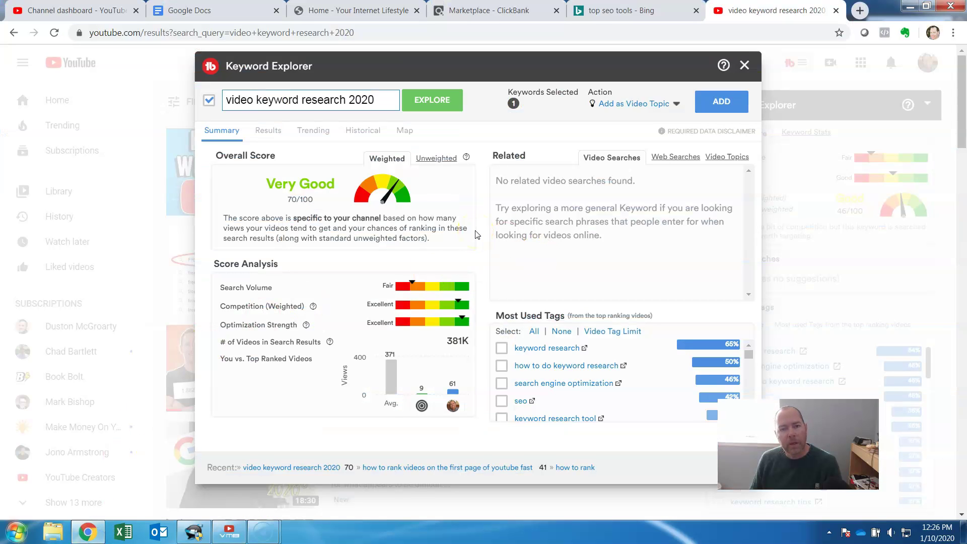